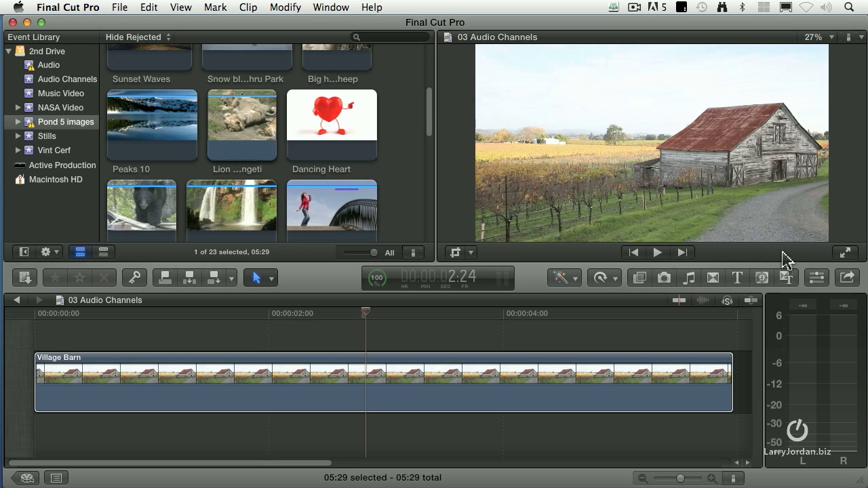
click(817, 278)
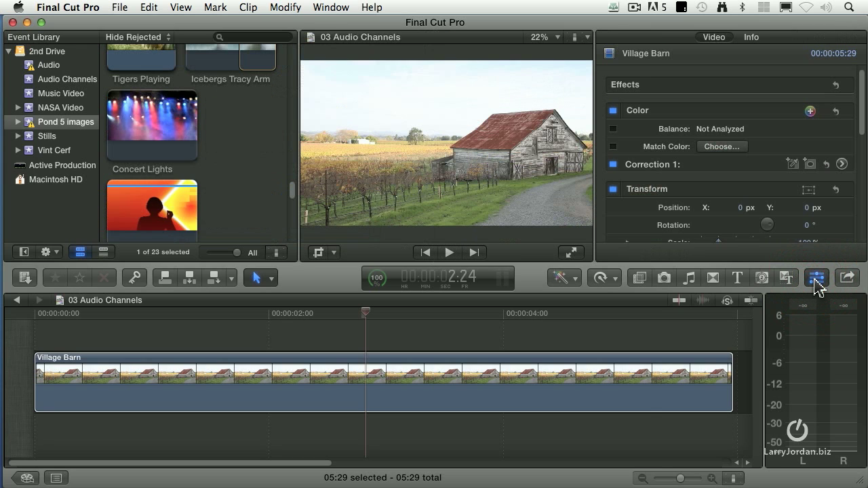
click(643, 404)
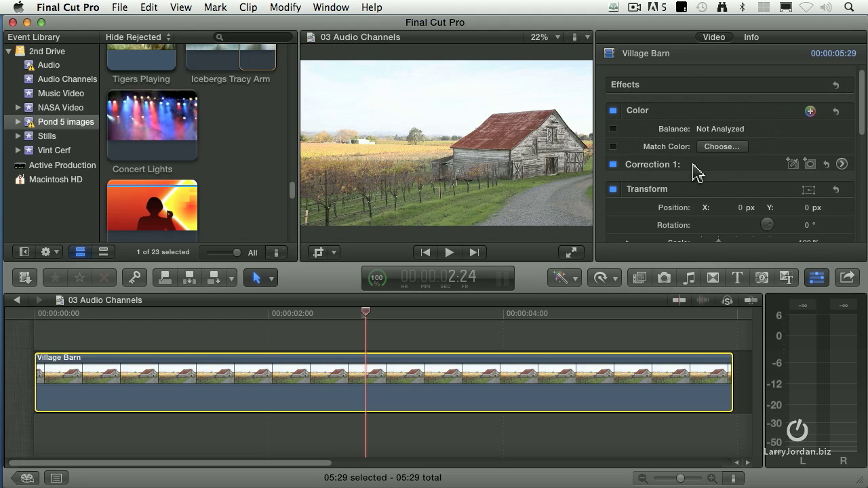
click(811, 164)
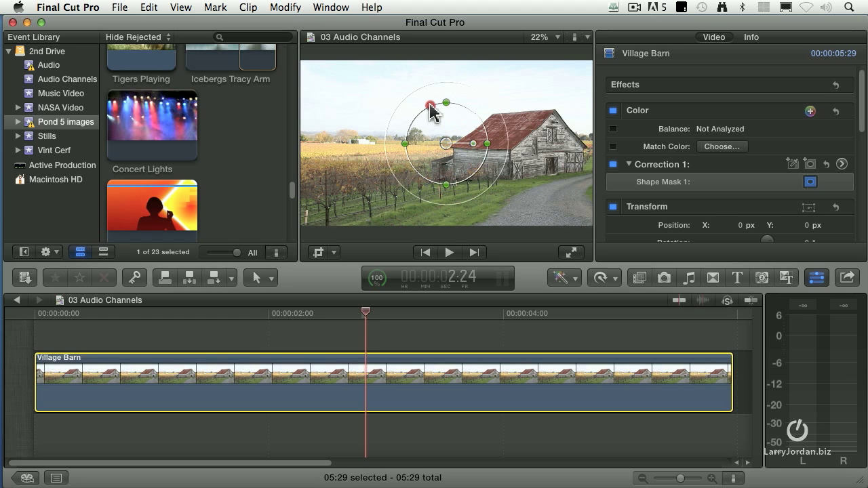
drag(432, 112, 403, 130)
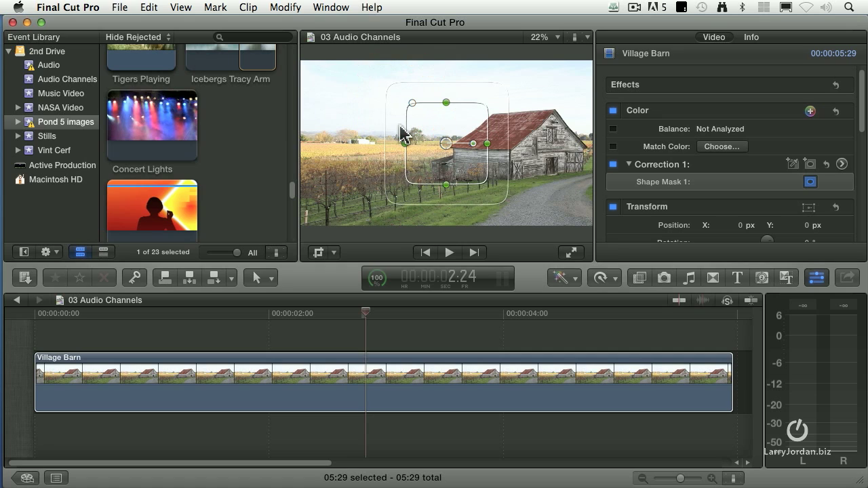
click(723, 186)
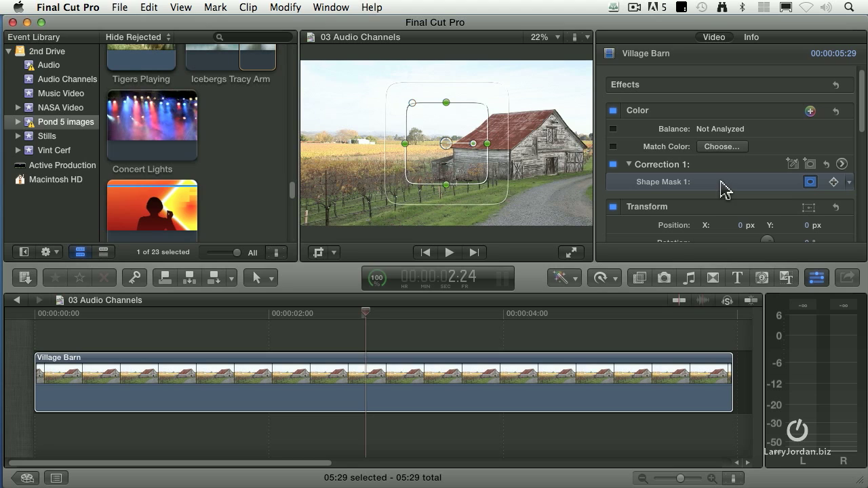
key(Delete)
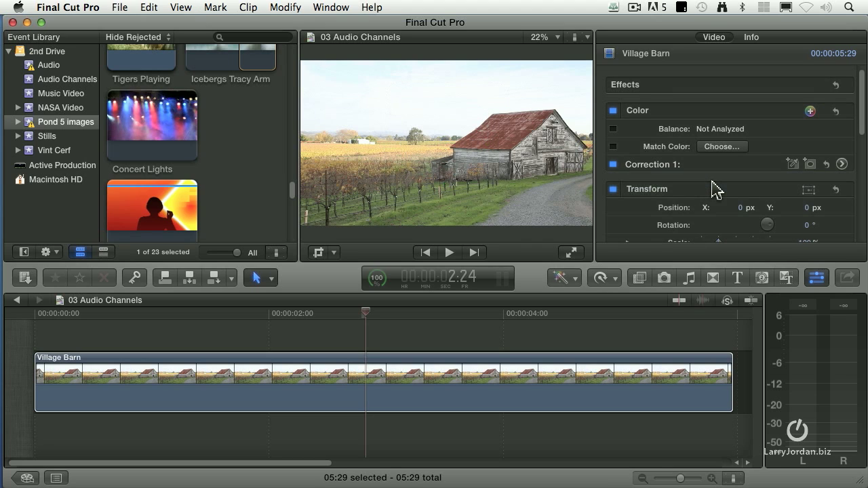
Step: Add a Color Mask to Correction 1, sampled and refined on the barn's red roof
click(739, 166)
click(794, 165)
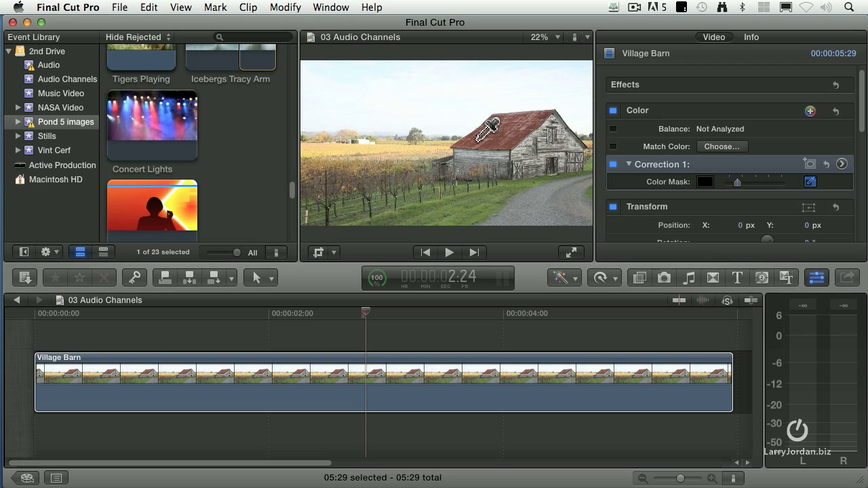
drag(493, 136, 507, 133)
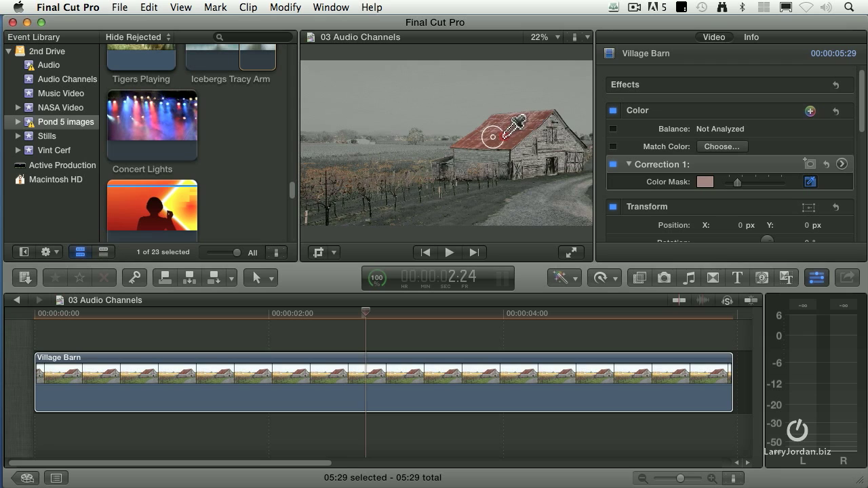
drag(502, 133, 504, 132)
drag(502, 134, 503, 133)
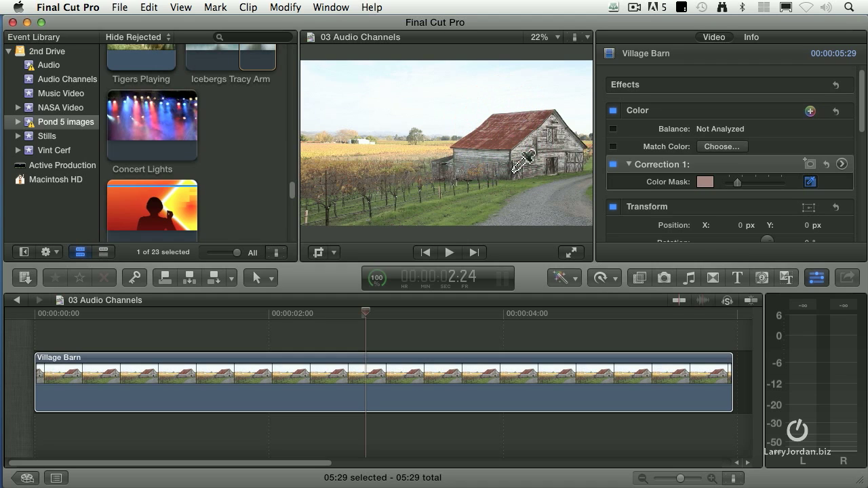
Step: Drop Correction 1's roof saturation to grey, push it to maximum, then settle partway for muted red
click(843, 164)
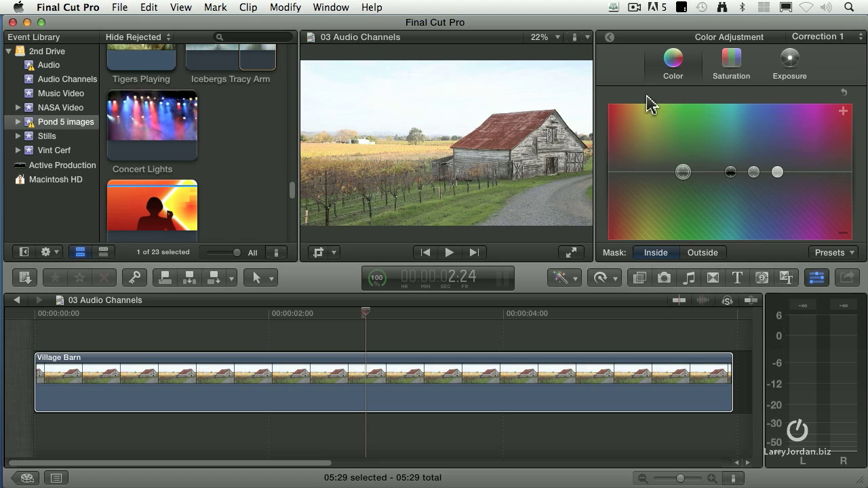
click(731, 58)
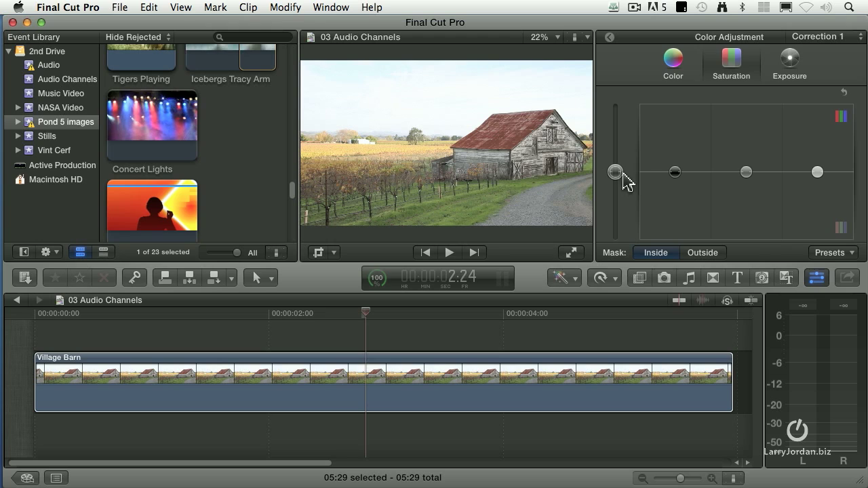
drag(614, 174, 613, 237)
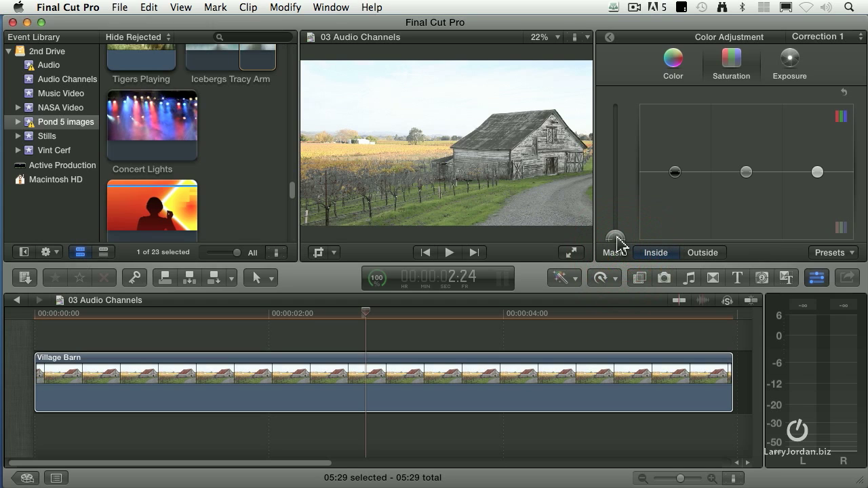
drag(615, 238, 623, 73)
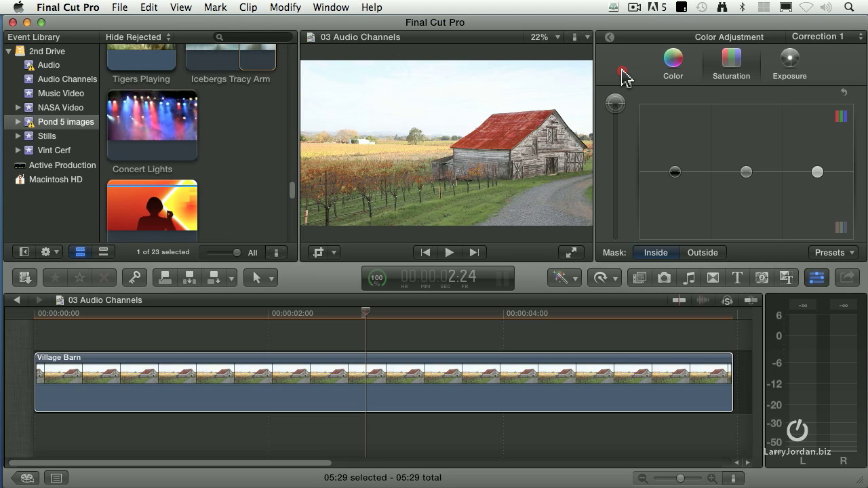
mouse_move(622, 70)
mouse_down()
mouse_move(624, 233)
mouse_move(624, 187)
mouse_move(621, 196)
mouse_up()
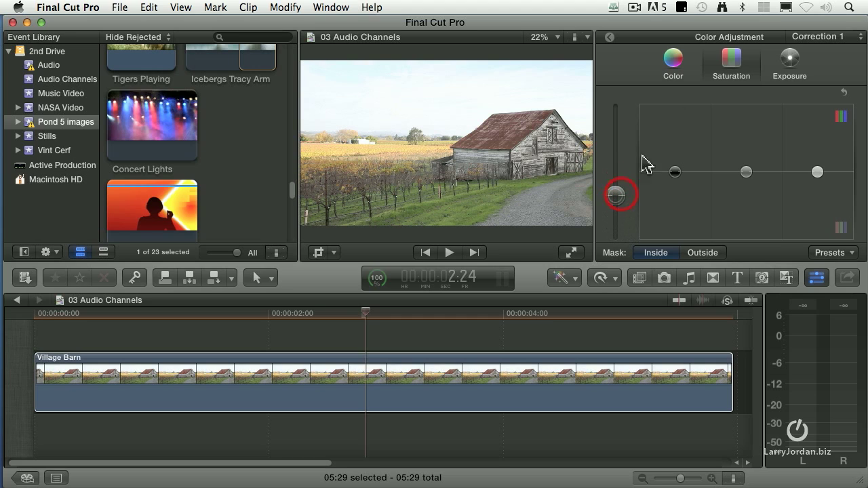
Step: Return from the Color Board to the Village Barn clip's Video inspector
click(610, 37)
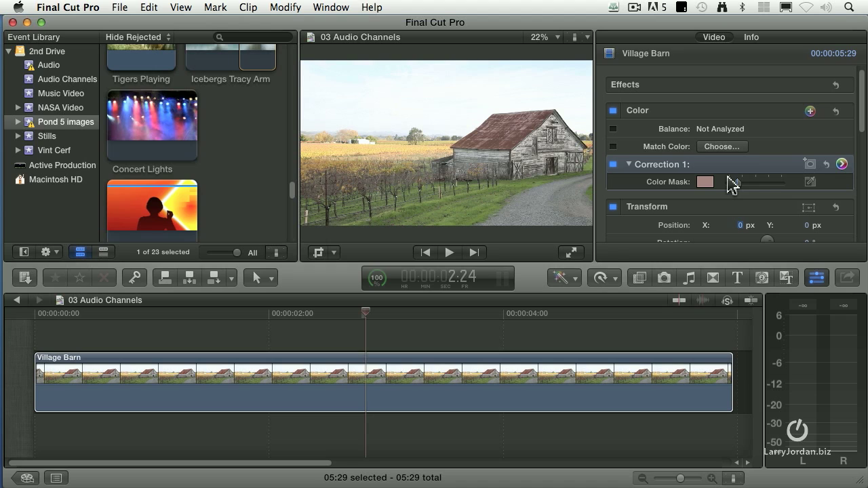
Step: Add Correction 2 with a Color Mask sampled from the green grass
mouse_move(733, 110)
click(811, 112)
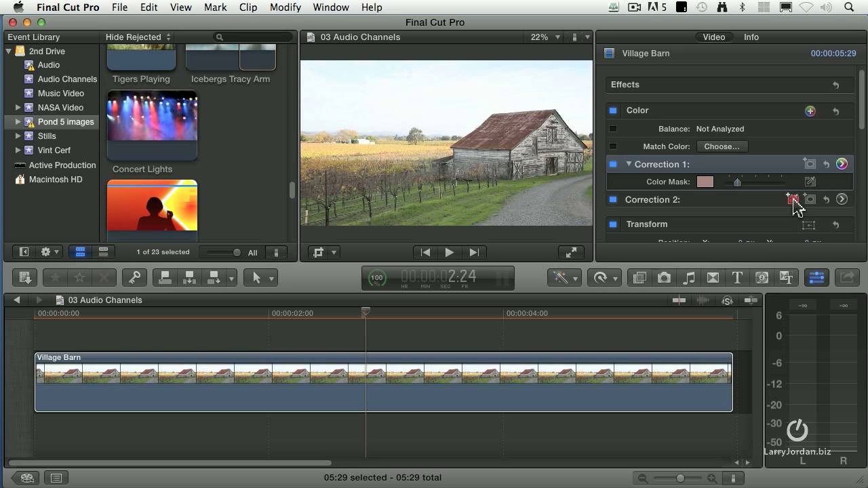
click(792, 200)
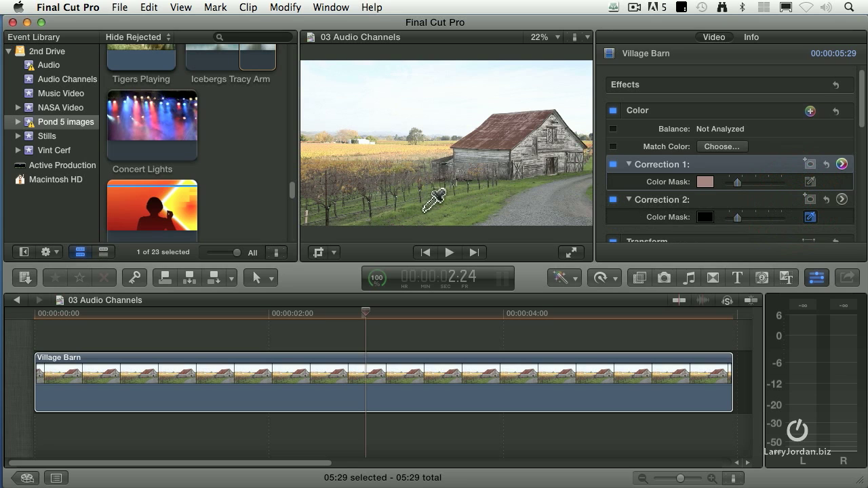
drag(435, 212, 446, 216)
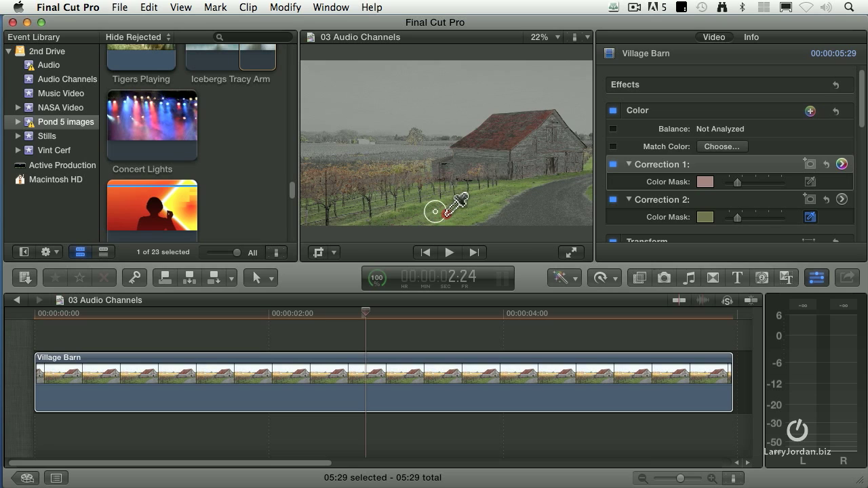
drag(446, 215, 475, 211)
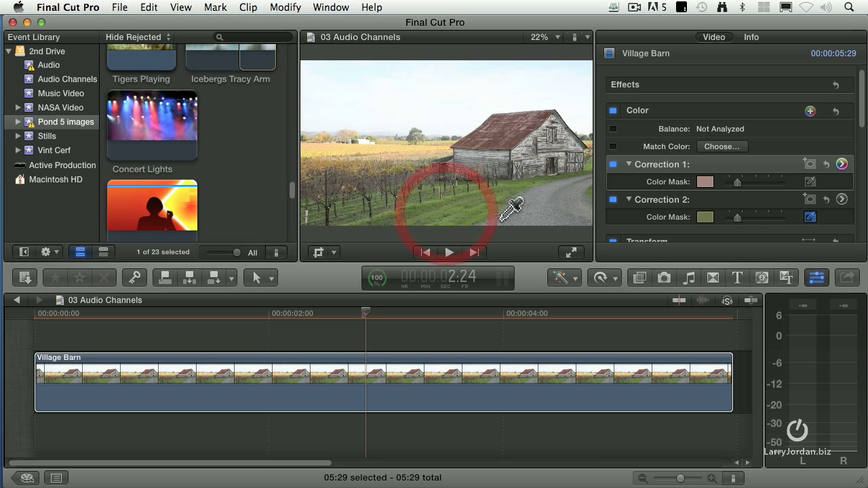
Step: Test high and low grass saturation in Correction 2, ending at a raised, richer level
click(843, 199)
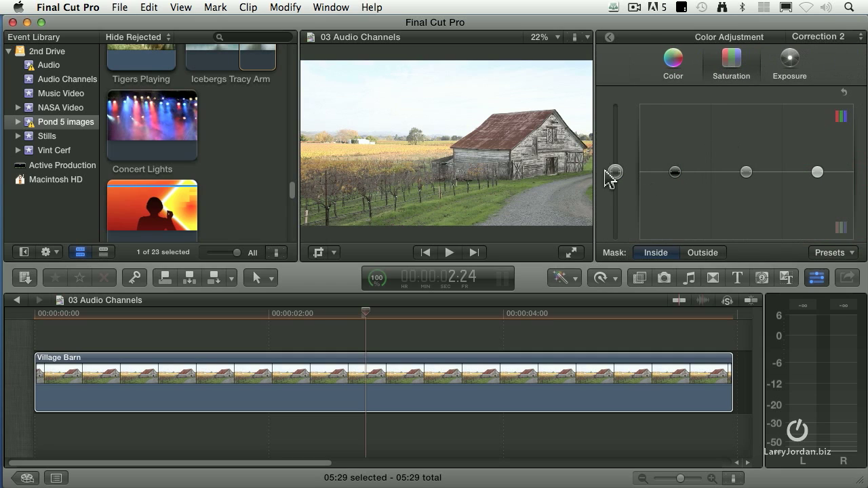
drag(615, 172, 617, 101)
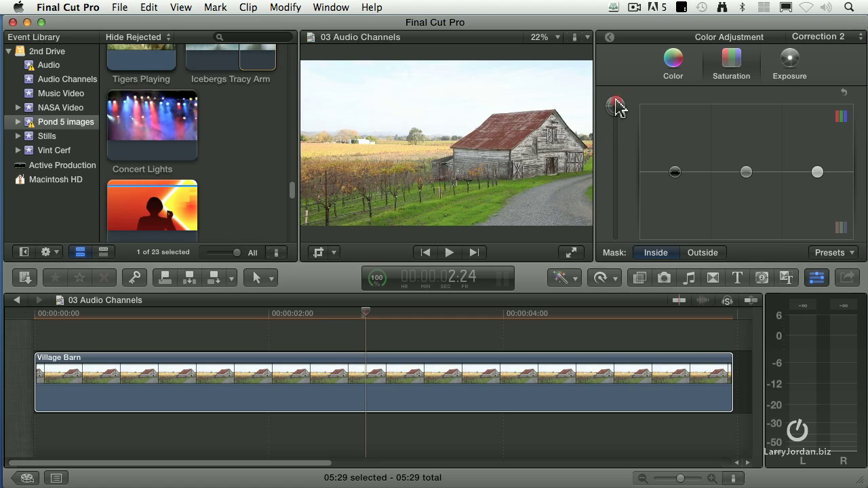
mouse_move(616, 96)
mouse_down()
mouse_move(616, 251)
mouse_move(625, 66)
mouse_up()
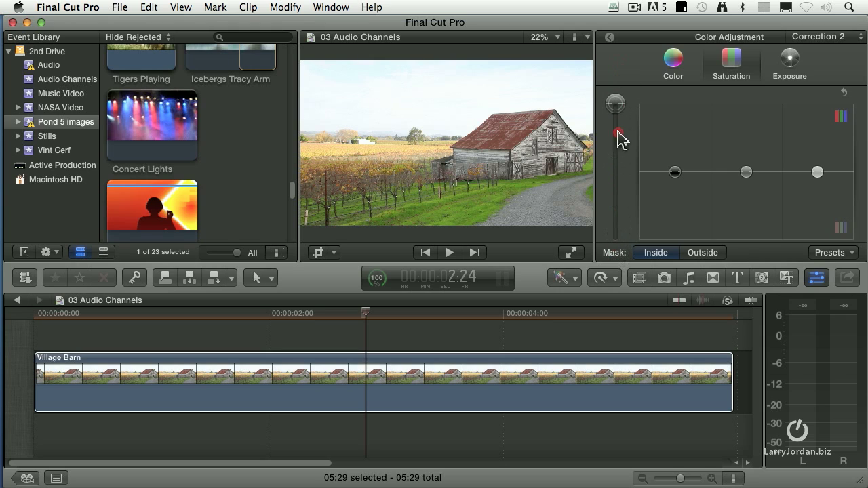
drag(617, 131, 620, 97)
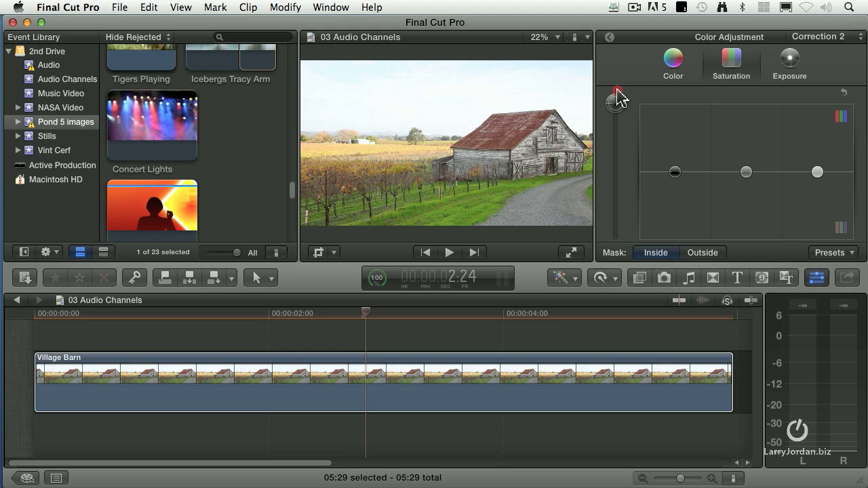
drag(619, 87, 608, 210)
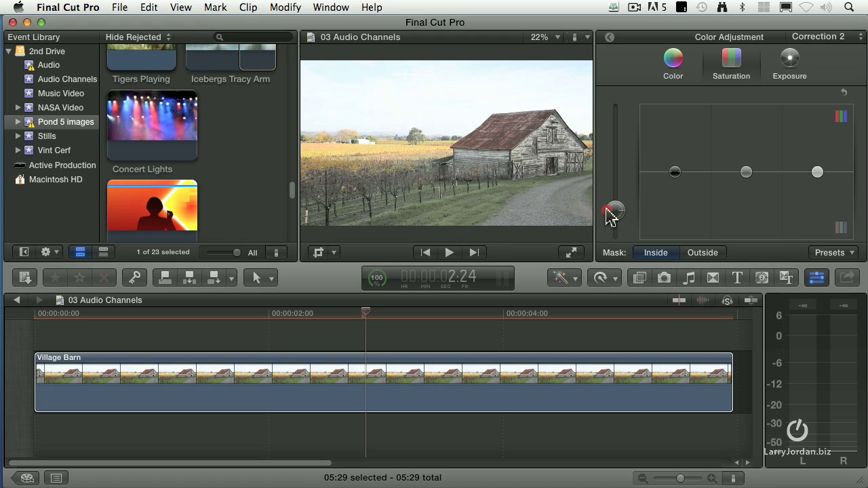
drag(613, 213, 616, 129)
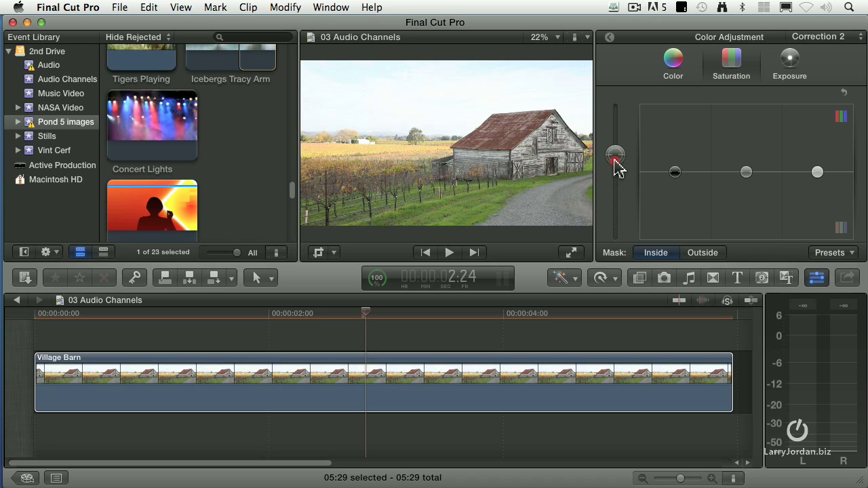
Step: Nudge Correction 1's roof saturation back to a neutral level
click(610, 36)
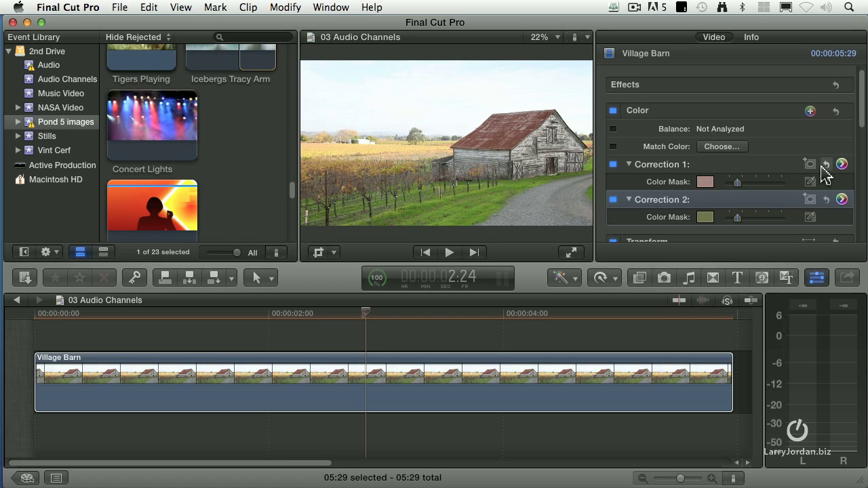
click(842, 164)
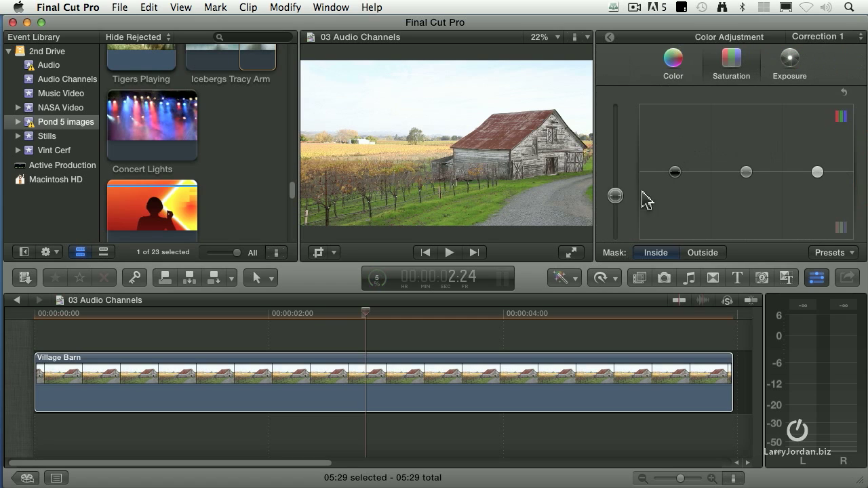
mouse_move(615, 197)
mouse_down()
mouse_move(618, 144)
mouse_move(620, 202)
mouse_up()
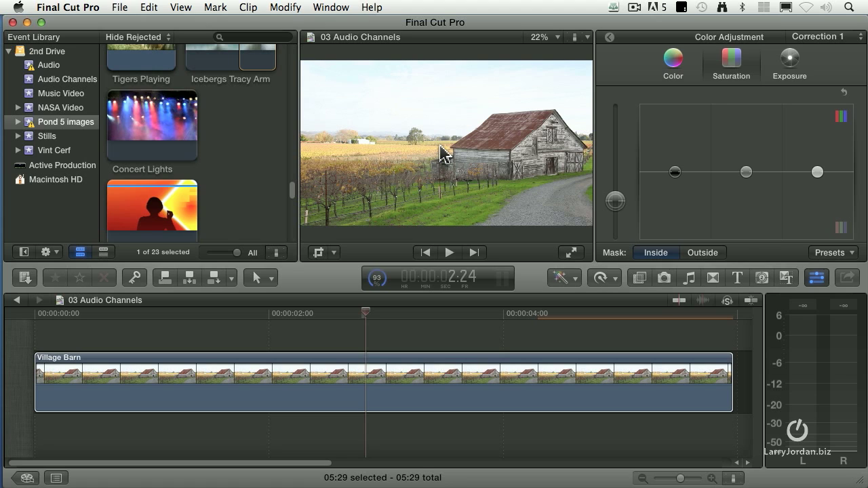
Step: Delete Correction 2 from the Video inspector and reset Correction 1's adjustments
click(610, 37)
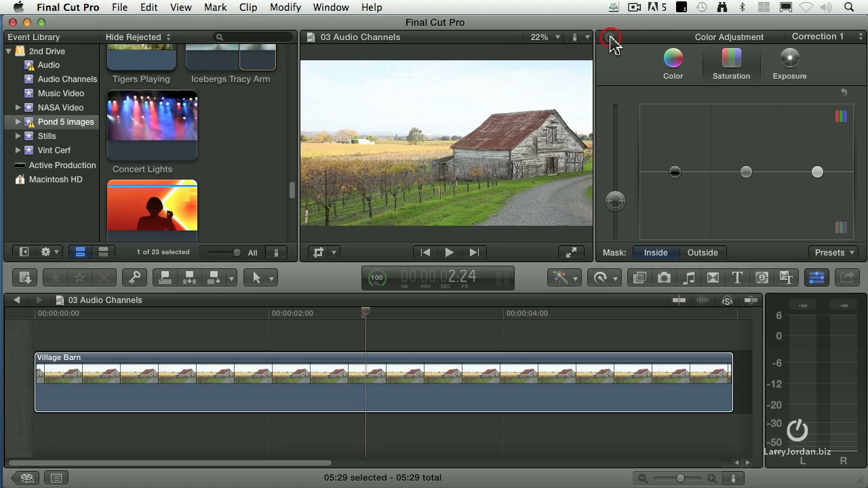
click(738, 217)
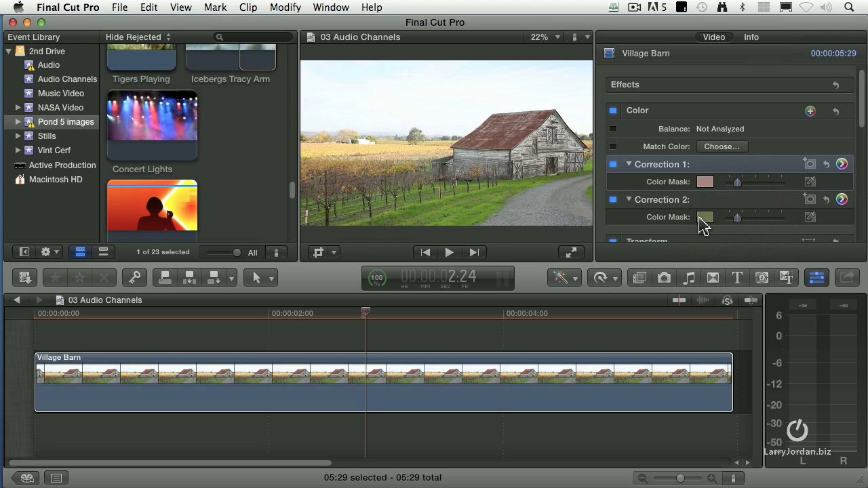
click(614, 221)
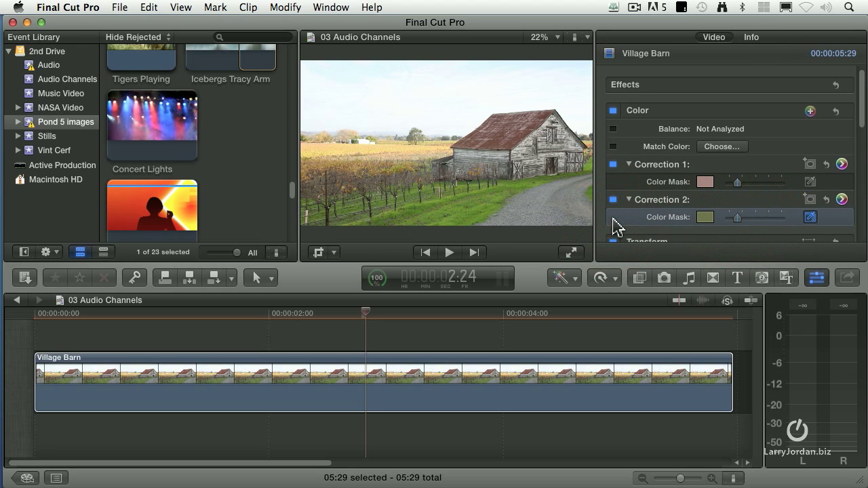
click(629, 199)
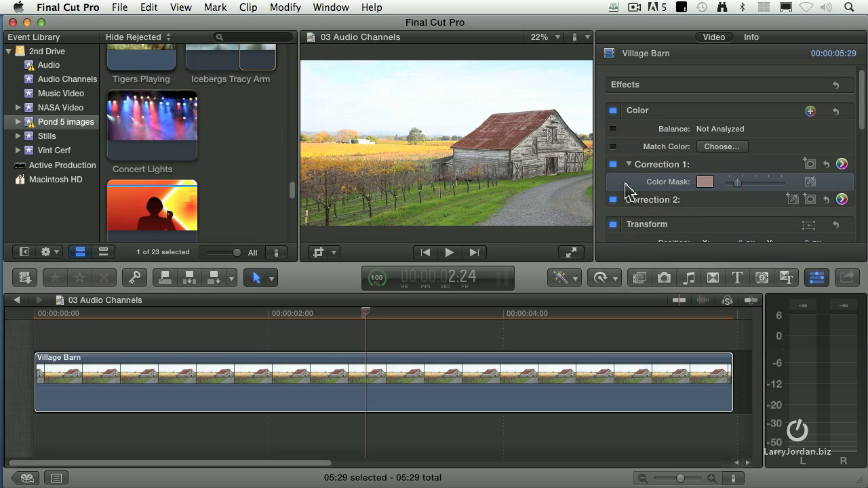
click(633, 185)
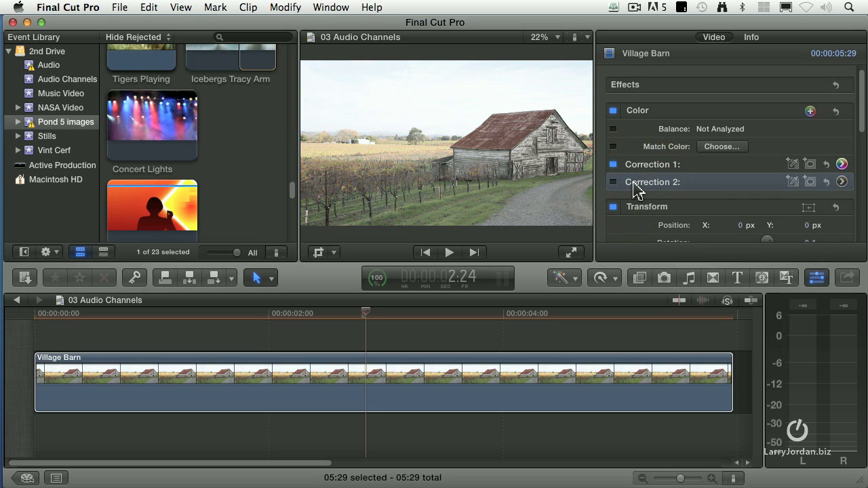
key(Delete)
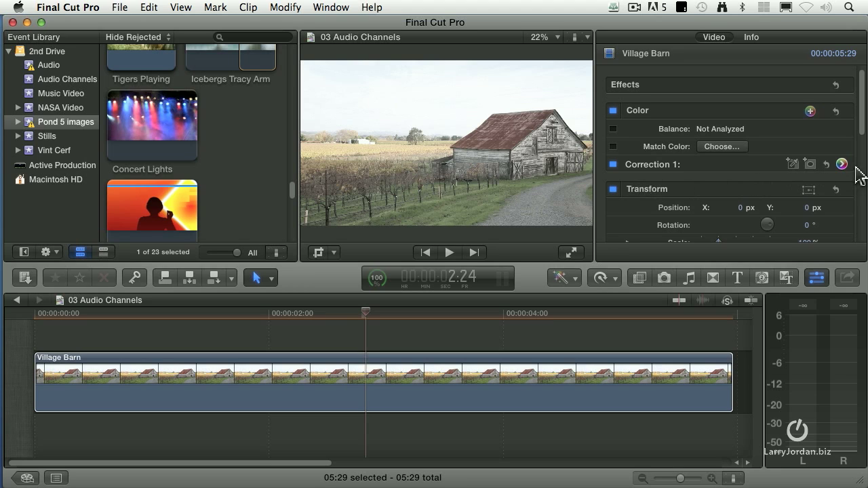
click(826, 165)
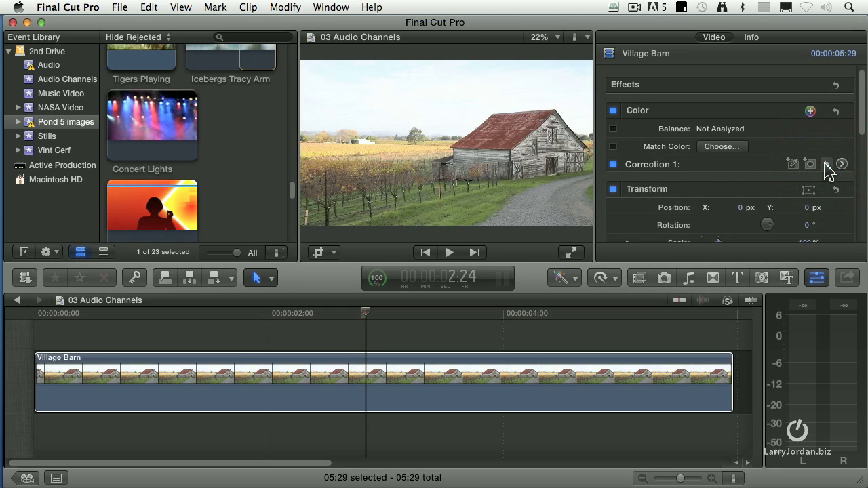